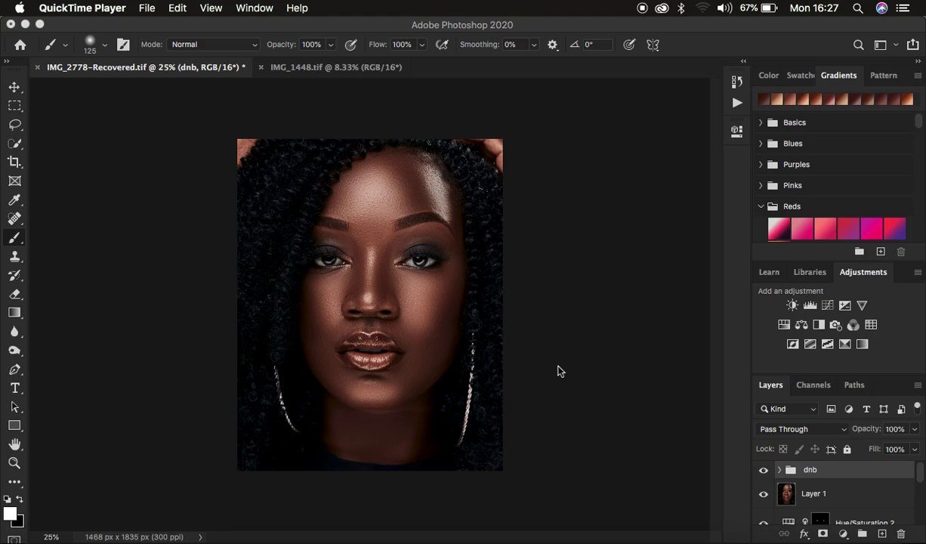
Toggle the dnb group's visibility to compare the portrait, then delete the group
{"action": "left_click", "coordinate": [763, 471]}
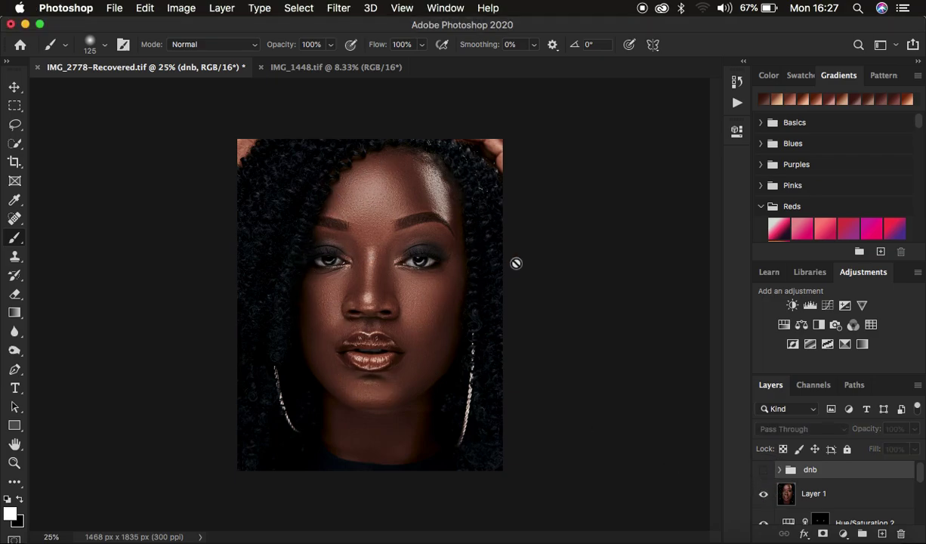
{"action": "left_click", "coordinate": [764, 471]}
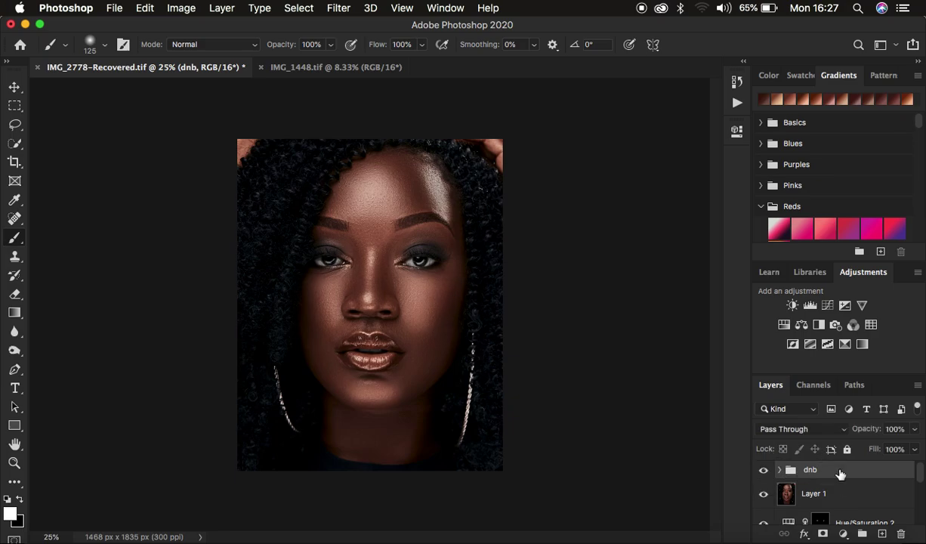
{"action": "key", "text": "Delete"}
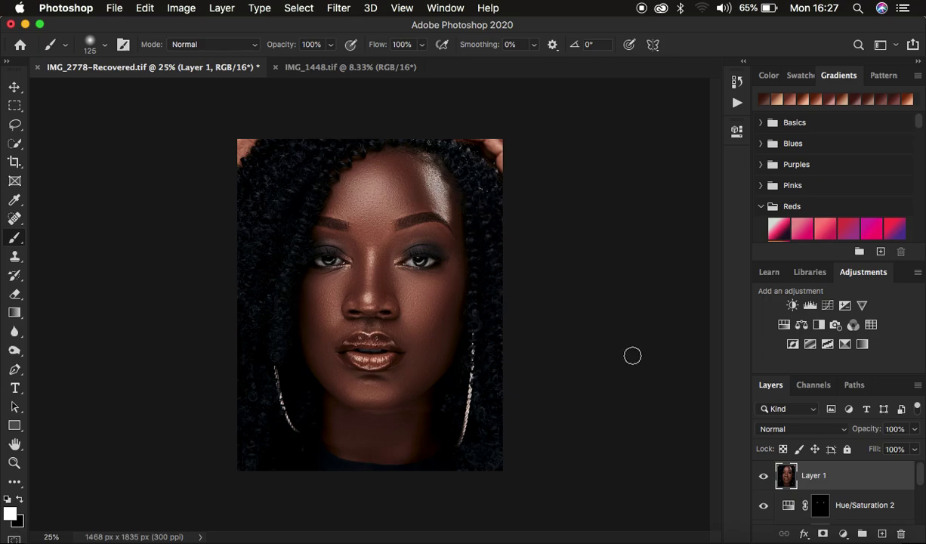
Add a Curves adjustment layer above Layer 1 and raise the RGB curve's midtones to input 102, output 151
{"action": "left_click", "coordinate": [842, 534]}
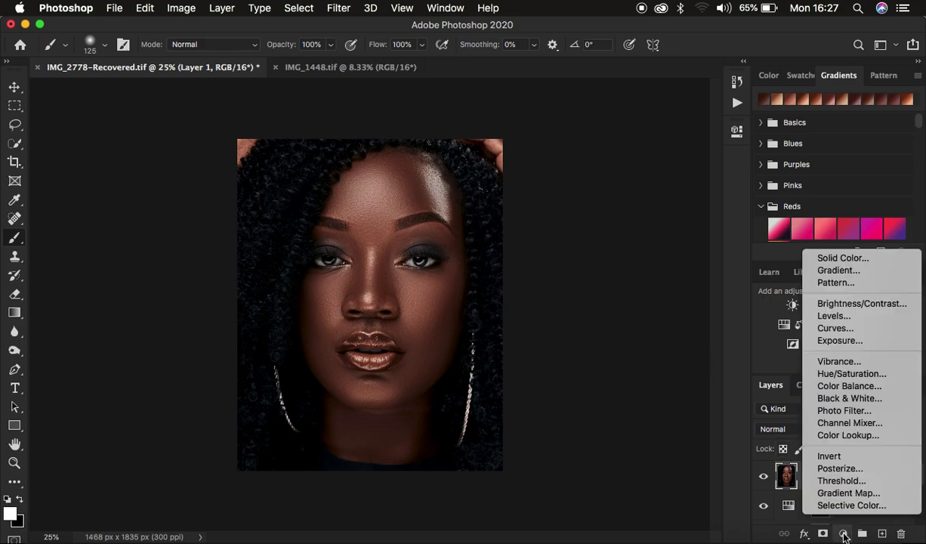
{"action": "left_click", "coordinate": [834, 330]}
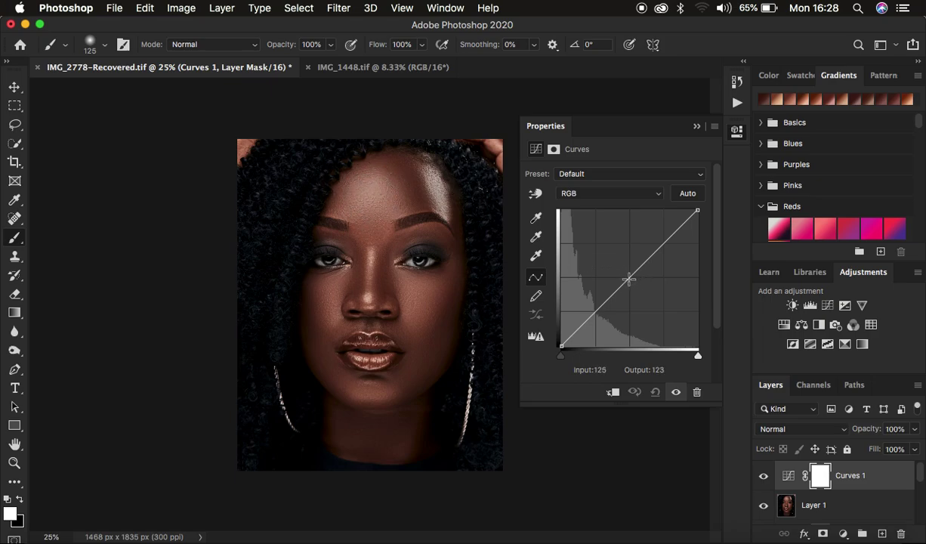
{"action": "left_click_drag", "start_coordinate": [629, 280], "coordinate": [617, 267]}
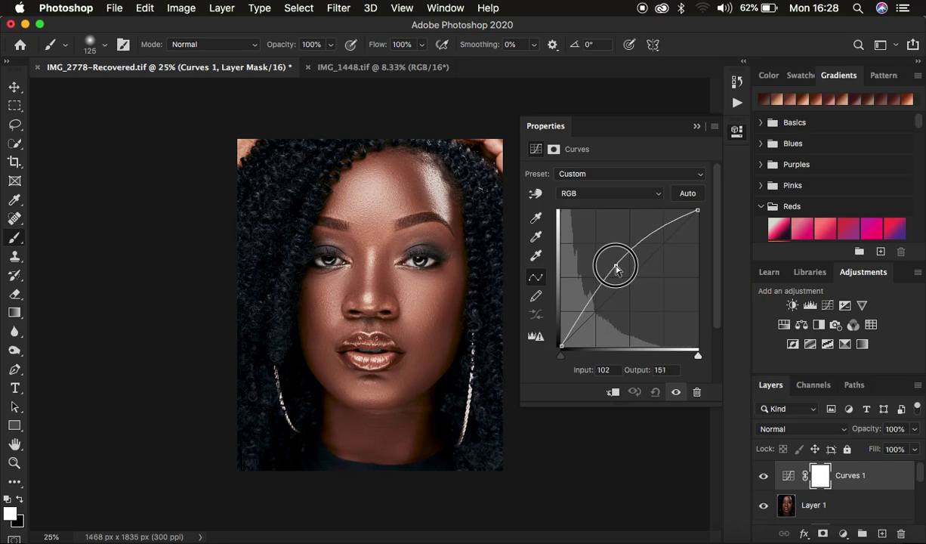
{"action": "left_click_drag", "start_coordinate": [616, 267], "coordinate": [616, 265]}
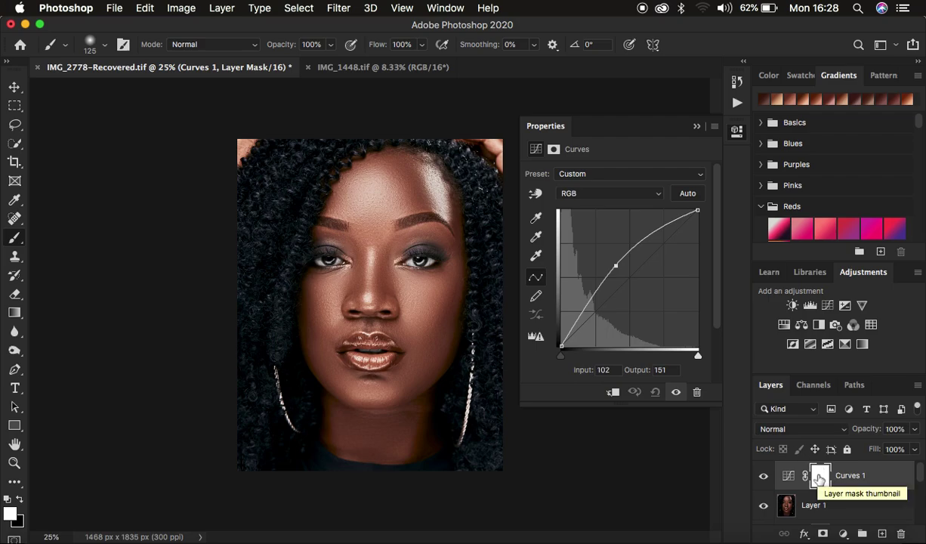
Invert the brightening Curves layer's mask to black and rename the layer "dodge"
{"action": "key", "text": "super+i"}
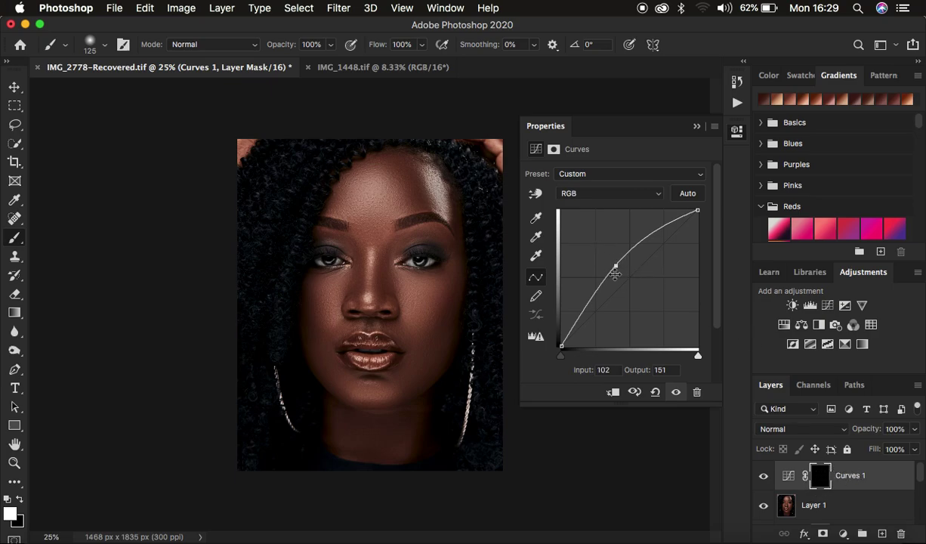
{"action": "left_click", "coordinate": [696, 128]}
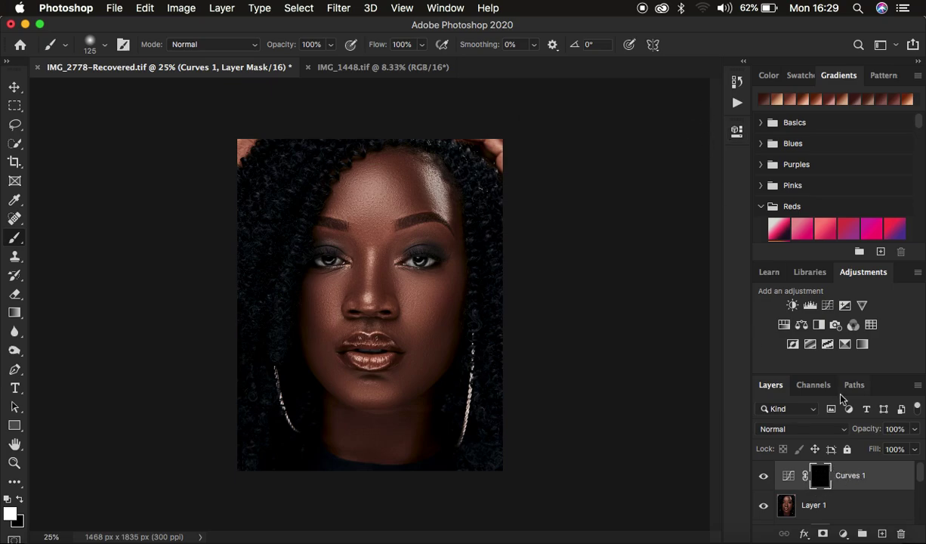
{"action": "double_click", "coordinate": [846, 478]}
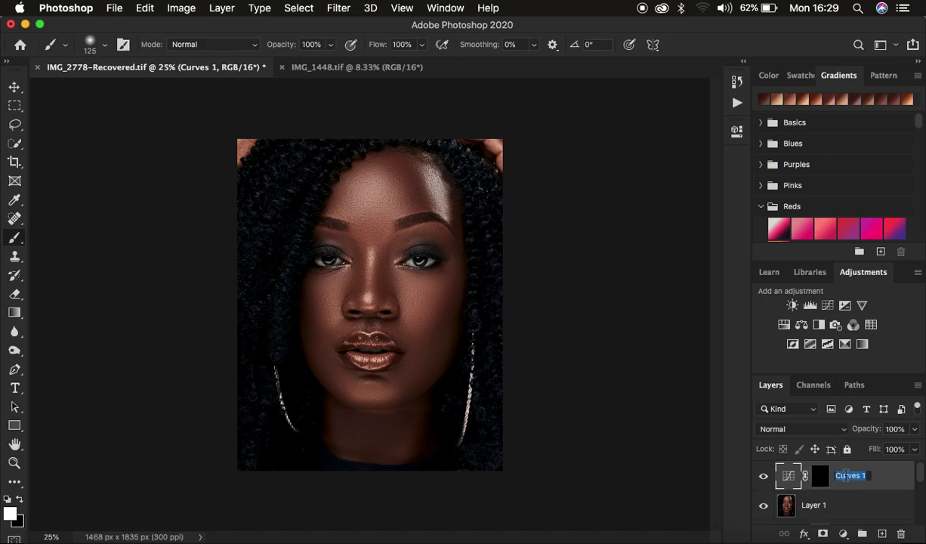
{"action": "type", "text": "dodge"}
{"action": "key", "text": "Return"}
Add a second Curves adjustment layer above dodge and lower the RGB curve's midtones to input 148, output 110
{"action": "left_click", "coordinate": [842, 533]}
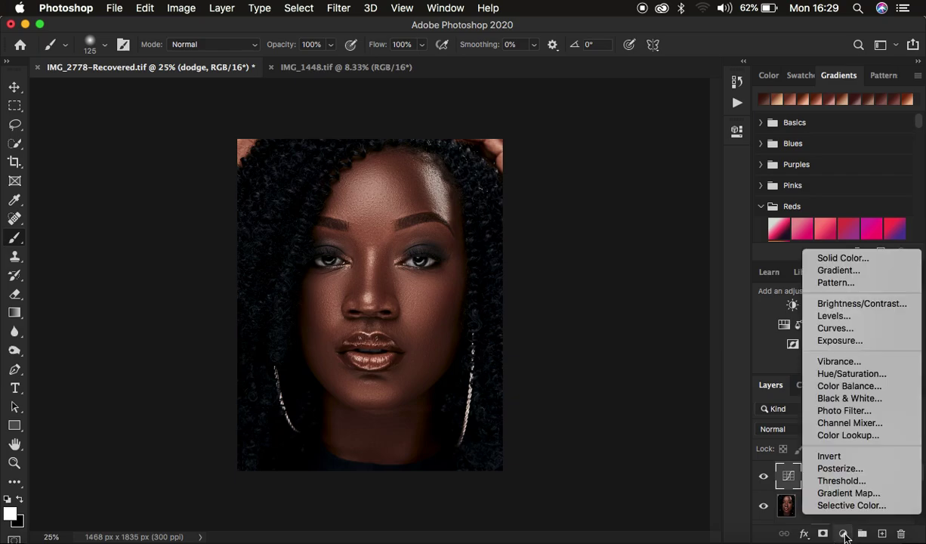
{"action": "left_click", "coordinate": [834, 329]}
{"action": "left_click_drag", "start_coordinate": [610, 271], "coordinate": [641, 288]}
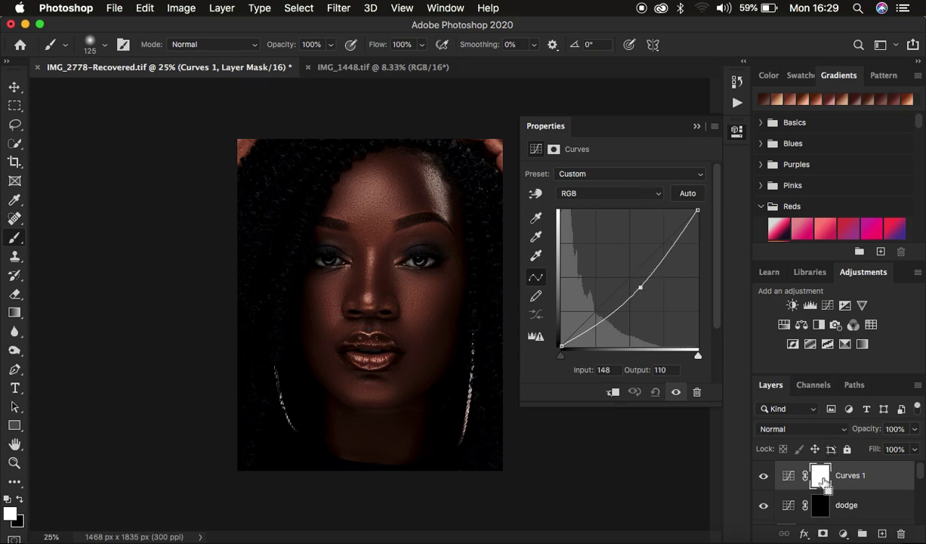
Invert the darkening Curves layer's mask to black and rename the layer "burn"
{"action": "key", "text": "super+i"}
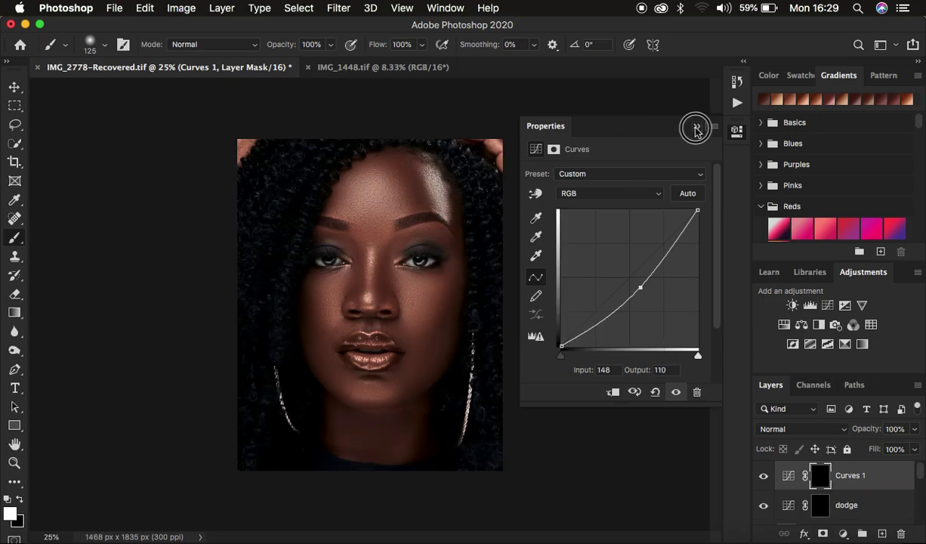
{"action": "left_click", "coordinate": [696, 127]}
{"action": "double_click", "coordinate": [849, 480]}
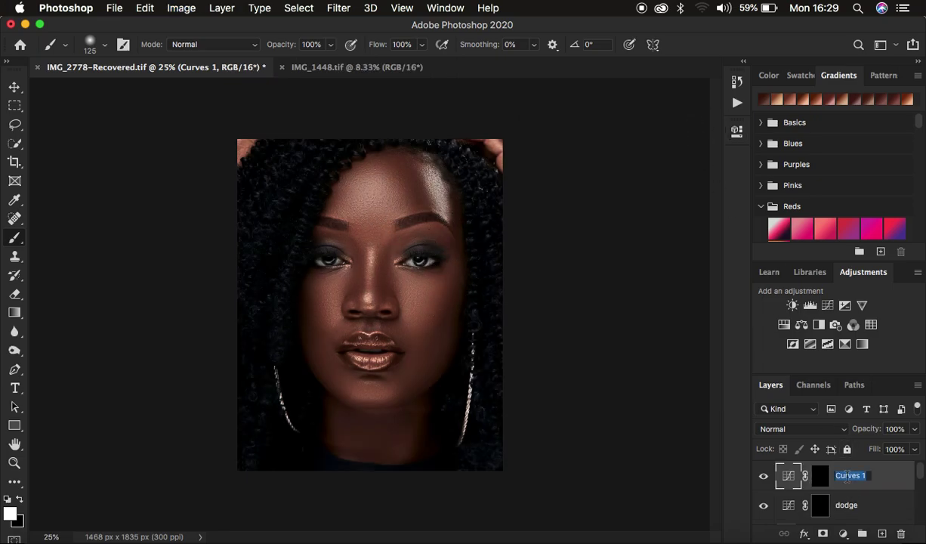
{"action": "type", "text": "burn"}
{"action": "key", "text": "Return"}
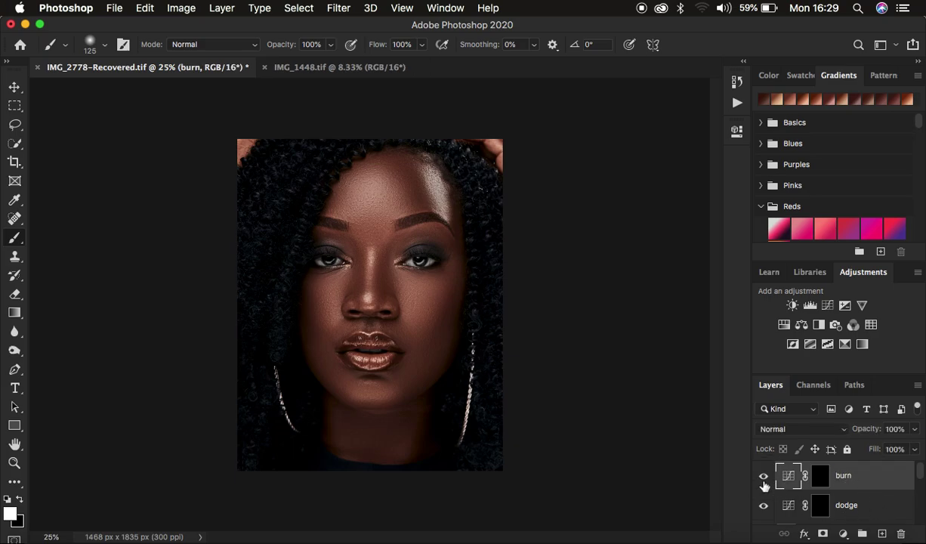
Group the burn and dodge layers and name the group "dodge and burn"
{"action": "left_click", "coordinate": [763, 506]}
{"action": "left_click", "coordinate": [863, 505], "text": "shift"}
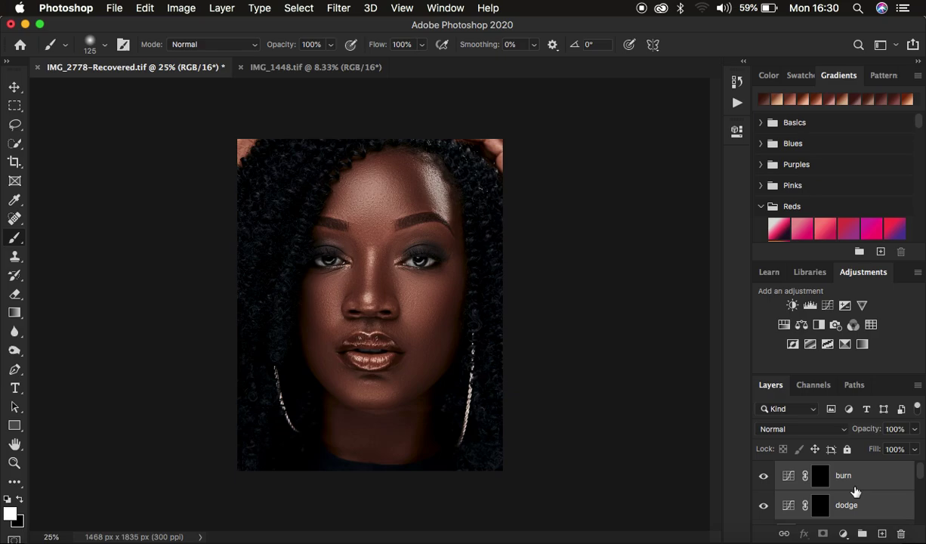
{"action": "left_click_drag", "start_coordinate": [863, 483], "coordinate": [861, 533]}
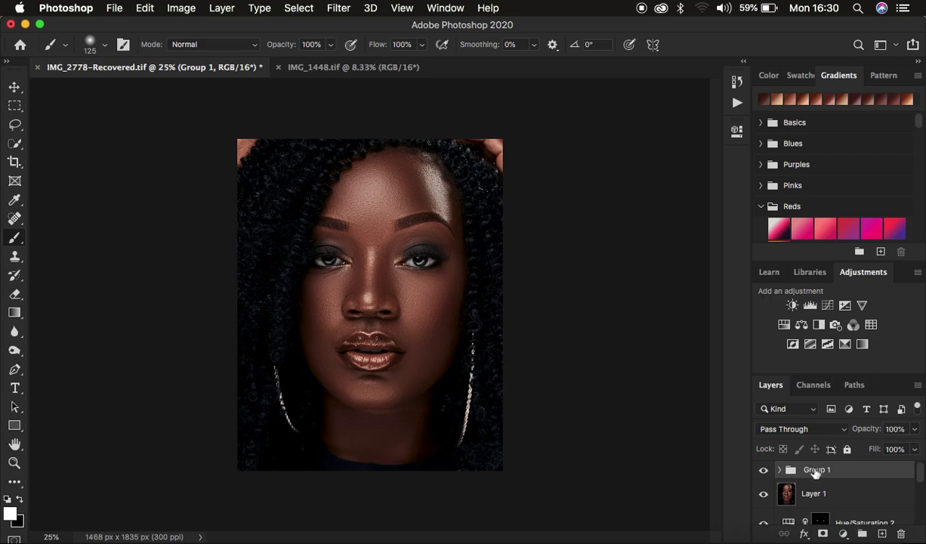
{"action": "double_click", "coordinate": [812, 469]}
{"action": "type", "text": "dodge and burn"}
{"action": "key", "text": "Return"}
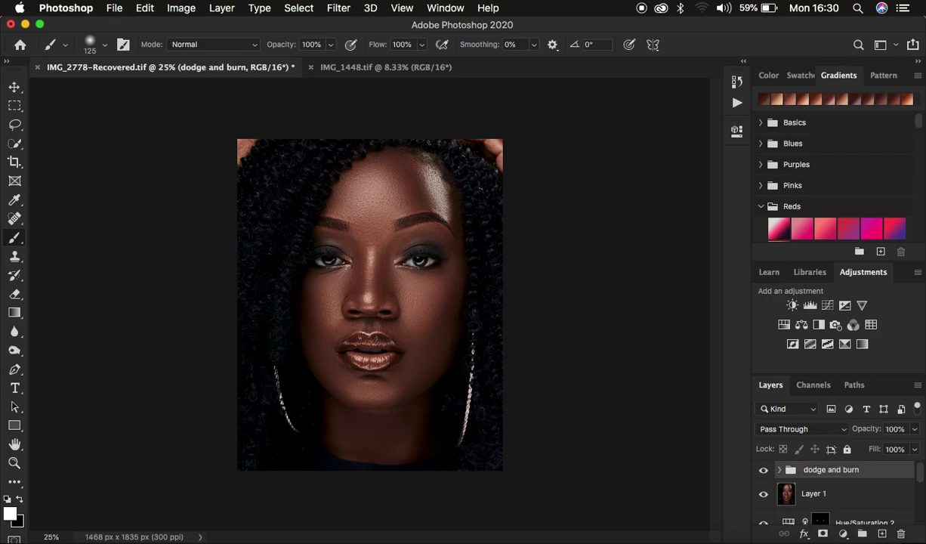
Target the dodge layer's mask inside the dodge and burn group and set up a Soft Round brush at size 45
{"action": "left_click", "coordinate": [779, 470]}
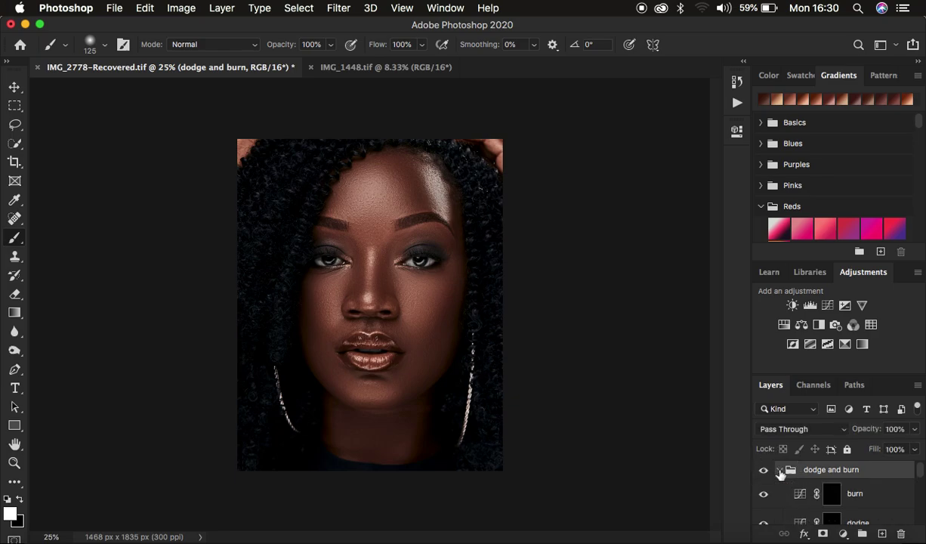
{"action": "scroll", "coordinate": [870, 484], "scroll_direction": "down", "scroll_amount": 2}
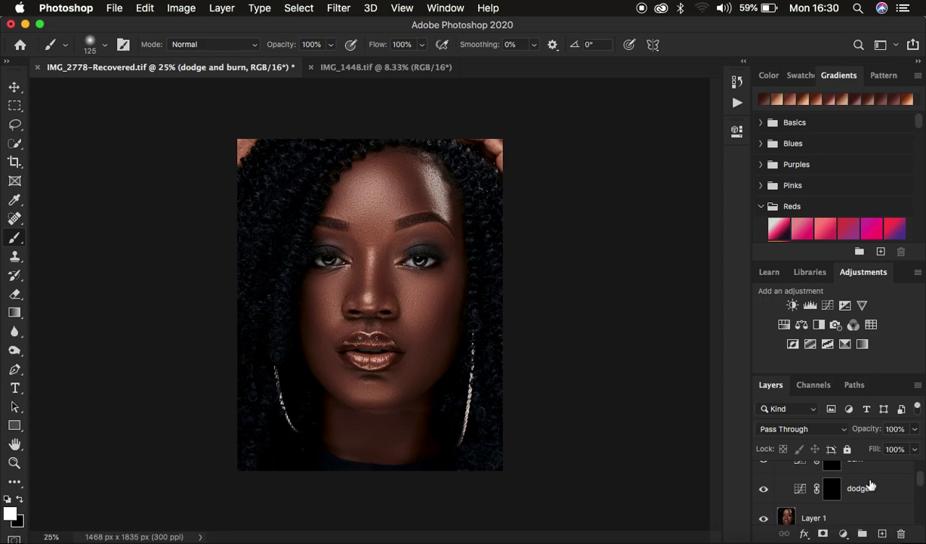
{"action": "left_click", "coordinate": [832, 488]}
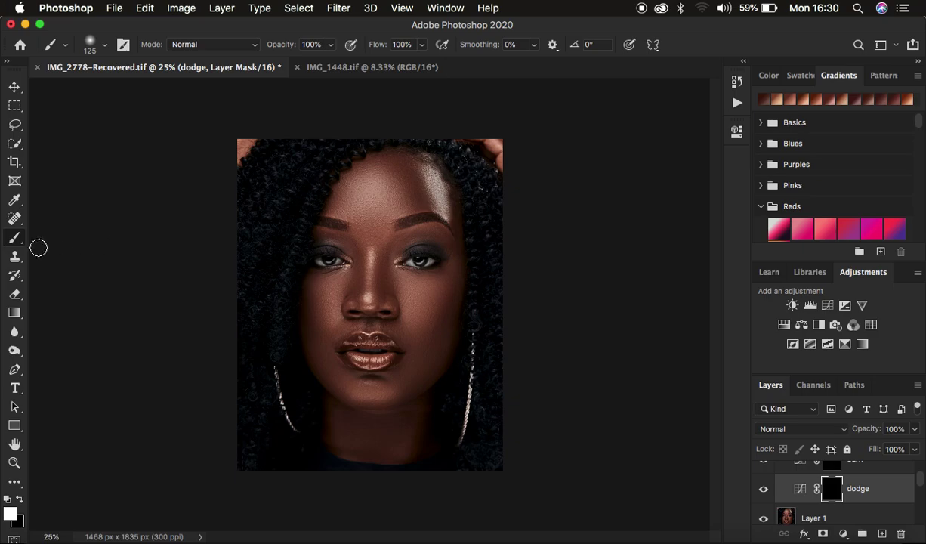
{"action": "left_click", "coordinate": [14, 239]}
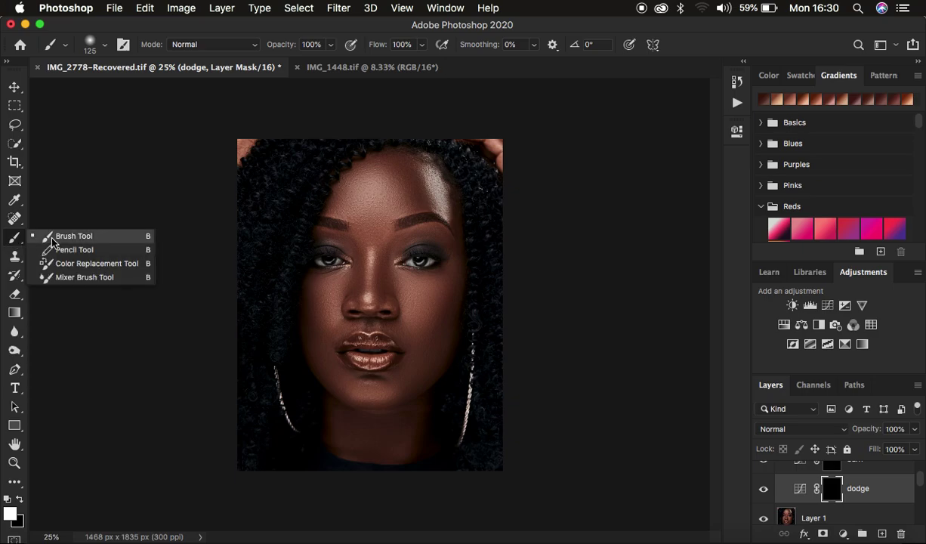
{"action": "left_click", "coordinate": [52, 234]}
{"action": "left_click", "coordinate": [104, 44]}
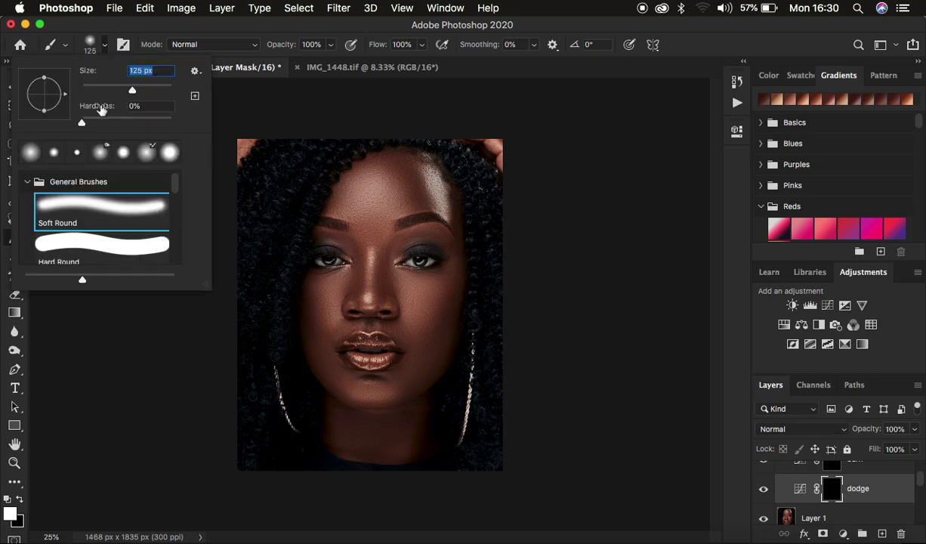
{"action": "left_click", "coordinate": [104, 44]}
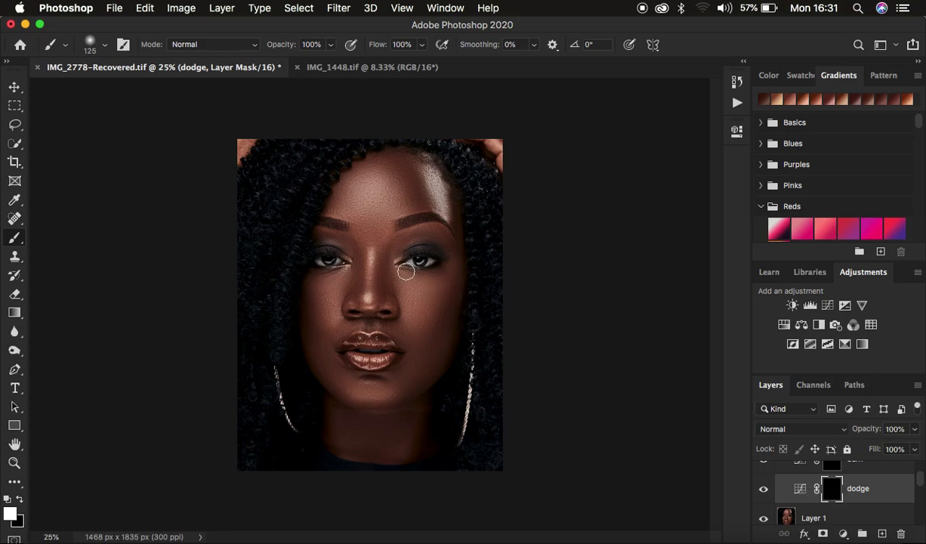
{"action": "key", "text": "bracketleft"}
{"action": "key", "text": "bracketleft"}
{"action": "key", "text": "bracketleft"}
Paint white highlight strokes on the dodge mask over the forehead, temple, nose bridge, both cheeks, chin and lower lip
{"action": "mouse_move", "coordinate": [359, 180]}
{"action": "left_mouse_down"}
{"action": "mouse_move", "coordinate": [387, 179]}
{"action": "mouse_move", "coordinate": [353, 192]}
{"action": "mouse_move", "coordinate": [393, 192]}
{"action": "mouse_move", "coordinate": [362, 204]}
{"action": "mouse_move", "coordinate": [400, 205]}
{"action": "left_mouse_up"}
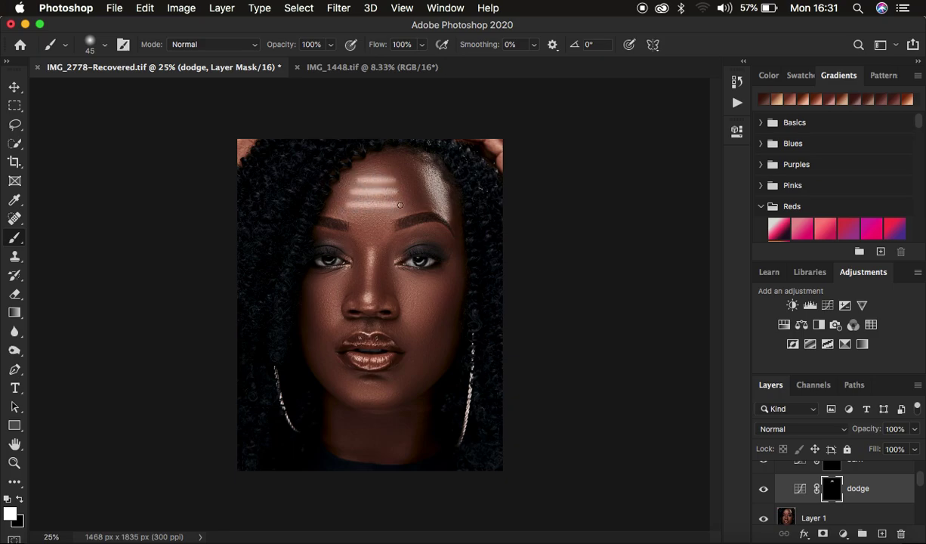
{"action": "mouse_move", "coordinate": [337, 205]}
{"action": "left_mouse_down"}
{"action": "mouse_move", "coordinate": [378, 205]}
{"action": "mouse_move", "coordinate": [368, 205]}
{"action": "left_mouse_up"}
{"action": "left_click_drag", "start_coordinate": [366, 186], "coordinate": [346, 179]}
{"action": "mouse_move", "coordinate": [429, 178]}
{"action": "left_mouse_down"}
{"action": "mouse_move", "coordinate": [417, 182]}
{"action": "mouse_move", "coordinate": [446, 202]}
{"action": "mouse_move", "coordinate": [455, 227]}
{"action": "left_mouse_up"}
{"action": "mouse_move", "coordinate": [372, 255]}
{"action": "left_mouse_down"}
{"action": "mouse_move", "coordinate": [370, 295]}
{"action": "mouse_move", "coordinate": [445, 282]}
{"action": "mouse_move", "coordinate": [421, 295]}
{"action": "mouse_move", "coordinate": [444, 294]}
{"action": "mouse_move", "coordinate": [428, 318]}
{"action": "left_mouse_up"}
{"action": "mouse_move", "coordinate": [317, 276]}
{"action": "left_mouse_down"}
{"action": "mouse_move", "coordinate": [336, 277]}
{"action": "mouse_move", "coordinate": [336, 310]}
{"action": "left_mouse_up"}
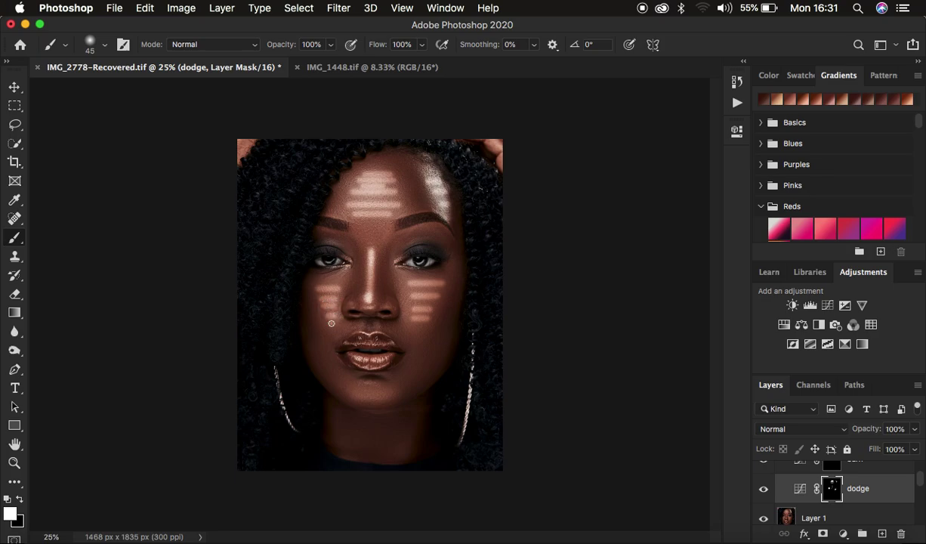
{"action": "mouse_move", "coordinate": [345, 394]}
{"action": "left_mouse_down"}
{"action": "mouse_move", "coordinate": [388, 393]}
{"action": "mouse_move", "coordinate": [384, 388]}
{"action": "left_mouse_up"}
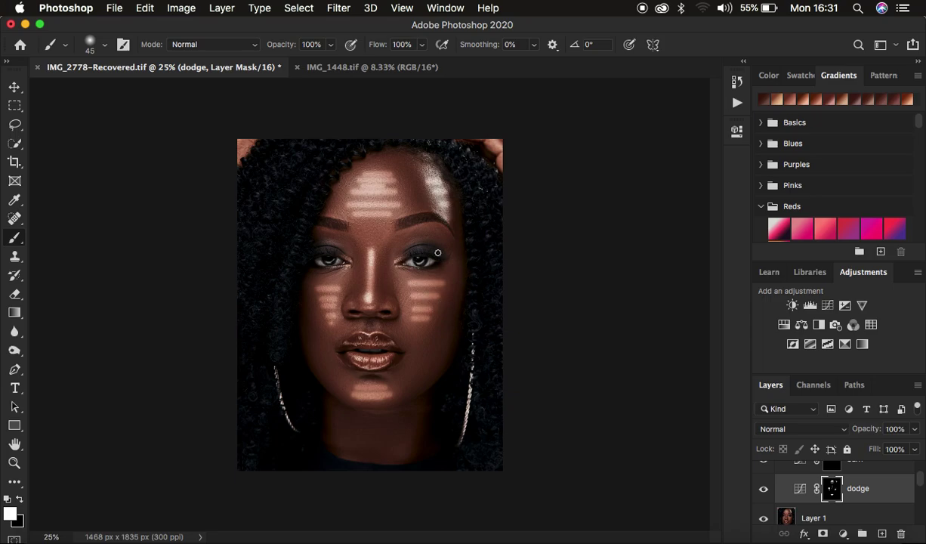
{"action": "left_click_drag", "start_coordinate": [360, 358], "coordinate": [378, 357]}
Paint white shadow strokes on the burn mask along both cheek hollows, the sides of the nose and the darker part of the forehead
{"action": "scroll", "coordinate": [818, 469], "scroll_direction": "up", "scroll_amount": 2}
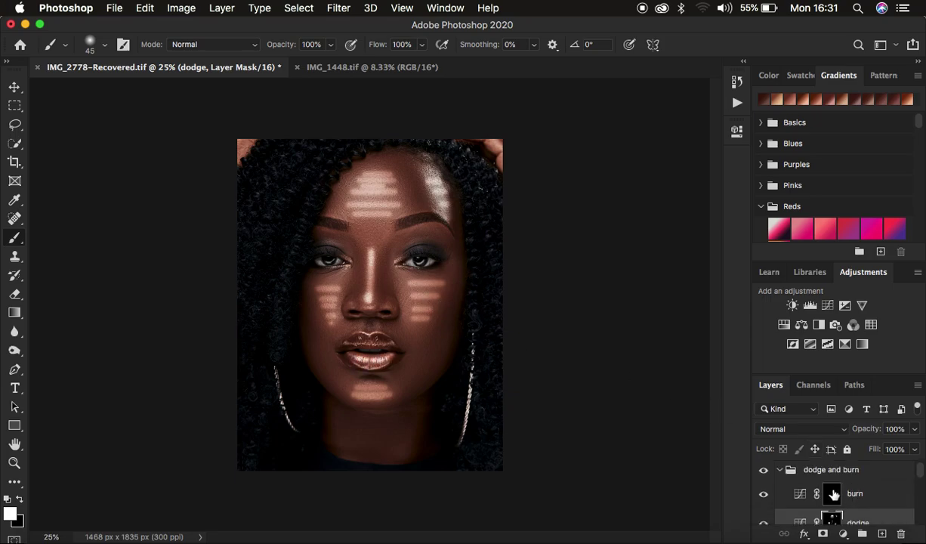
{"action": "left_click", "coordinate": [823, 492]}
{"action": "left_click_drag", "start_coordinate": [459, 284], "coordinate": [426, 345]}
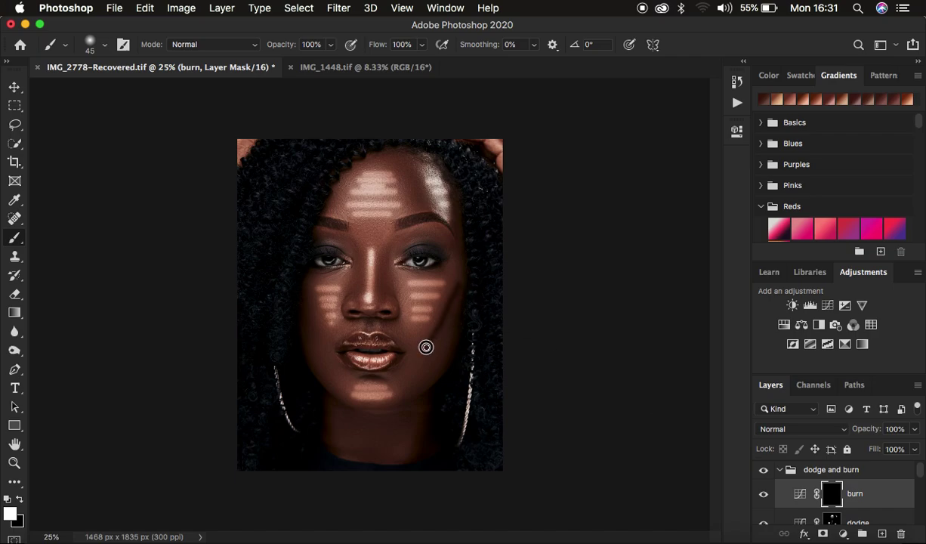
{"action": "left_click_drag", "start_coordinate": [436, 359], "coordinate": [417, 378]}
{"action": "mouse_move", "coordinate": [308, 308]}
{"action": "left_mouse_down"}
{"action": "mouse_move", "coordinate": [325, 334]}
{"action": "mouse_move", "coordinate": [302, 321]}
{"action": "mouse_move", "coordinate": [319, 340]}
{"action": "mouse_move", "coordinate": [320, 363]}
{"action": "mouse_move", "coordinate": [332, 368]}
{"action": "left_mouse_up"}
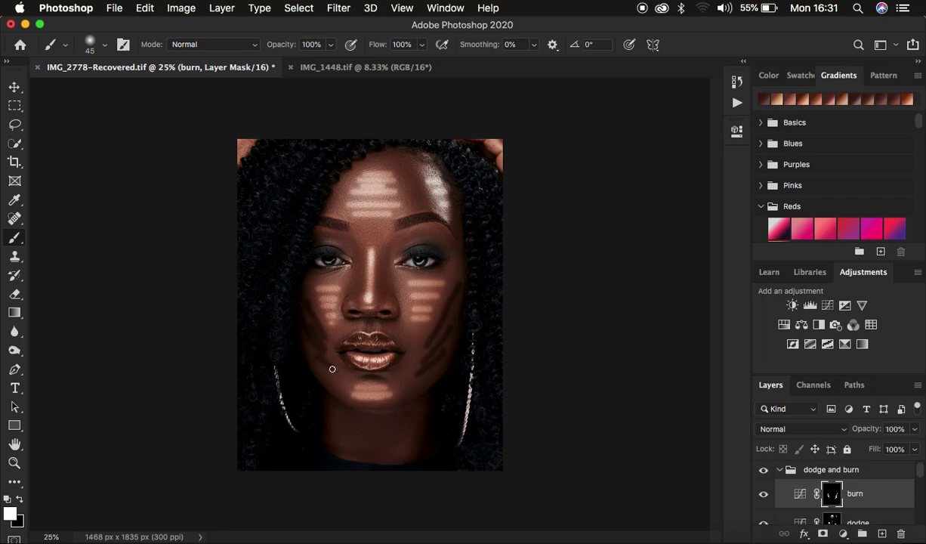
{"action": "left_click_drag", "start_coordinate": [350, 241], "coordinate": [359, 299]}
{"action": "mouse_move", "coordinate": [400, 246]}
{"action": "left_mouse_down"}
{"action": "mouse_move", "coordinate": [382, 273]}
{"action": "mouse_move", "coordinate": [384, 305]}
{"action": "mouse_move", "coordinate": [381, 273]}
{"action": "left_mouse_up"}
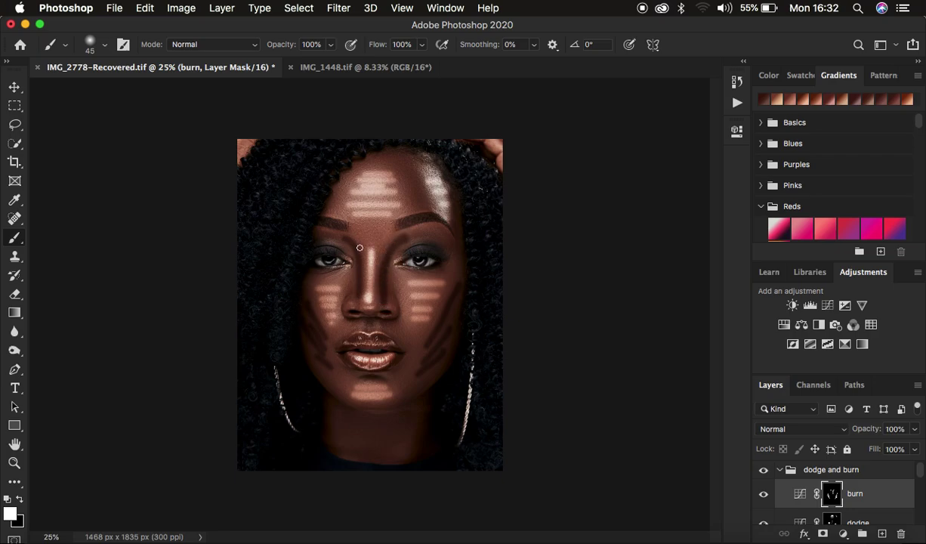
{"action": "mouse_move", "coordinate": [341, 239]}
{"action": "left_mouse_down"}
{"action": "mouse_move", "coordinate": [360, 270]}
{"action": "mouse_move", "coordinate": [360, 304]}
{"action": "left_mouse_up"}
{"action": "mouse_move", "coordinate": [413, 186]}
{"action": "left_mouse_down"}
{"action": "mouse_move", "coordinate": [402, 166]}
{"action": "mouse_move", "coordinate": [418, 167]}
{"action": "mouse_move", "coordinate": [404, 179]}
{"action": "mouse_move", "coordinate": [418, 179]}
{"action": "mouse_move", "coordinate": [422, 203]}
{"action": "left_mouse_up"}
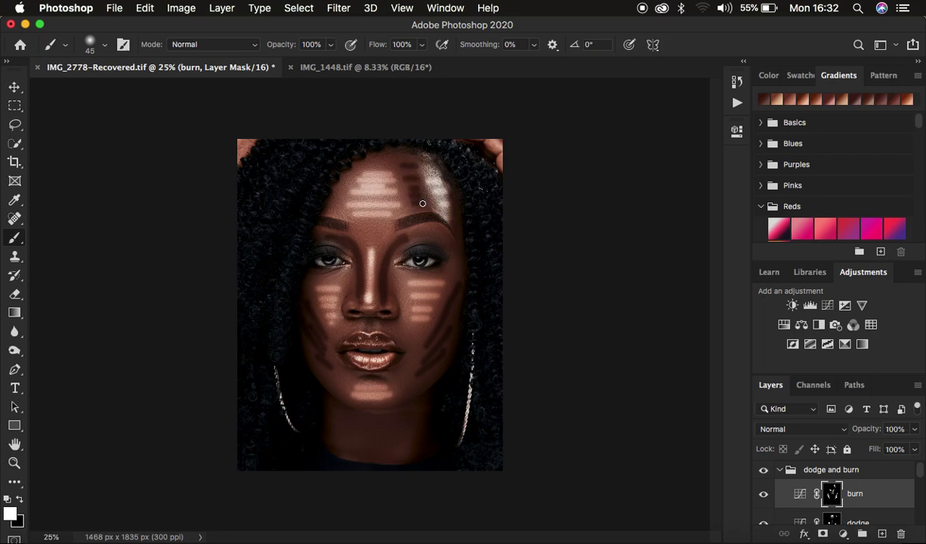
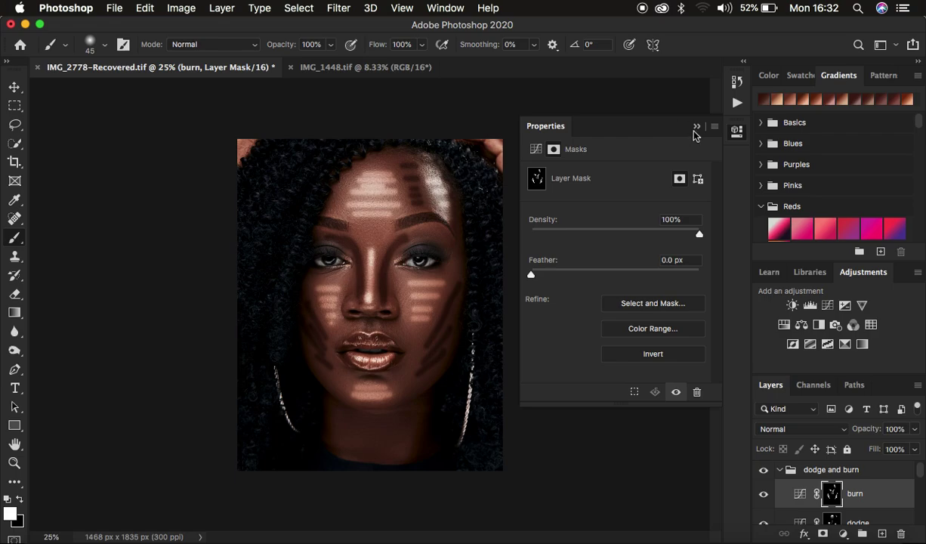
Feather the burn layer's mask by about 49.8 px to soften the painted shadow strokes
{"action": "left_click", "coordinate": [697, 126]}
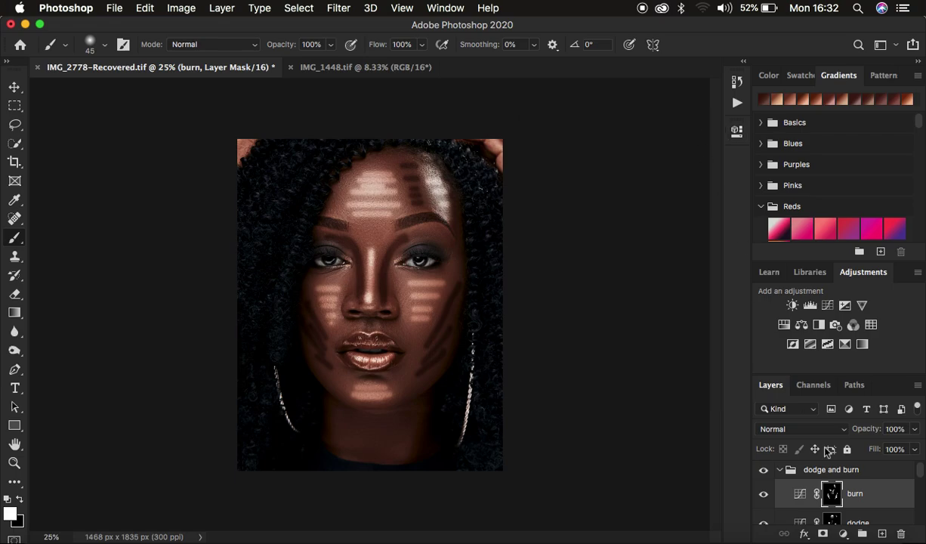
{"action": "double_click", "coordinate": [831, 495]}
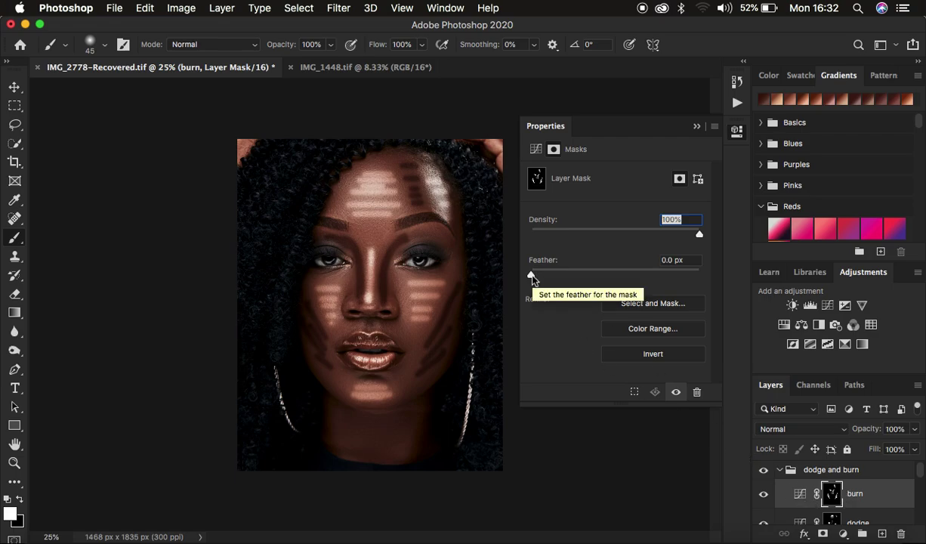
{"action": "left_click_drag", "start_coordinate": [532, 278], "coordinate": [624, 279]}
Feather the dodge layer's mask by about 48.7 px to blend the painted highlight strokes
{"action": "scroll", "coordinate": [832, 492], "scroll_direction": "down", "scroll_amount": 1}
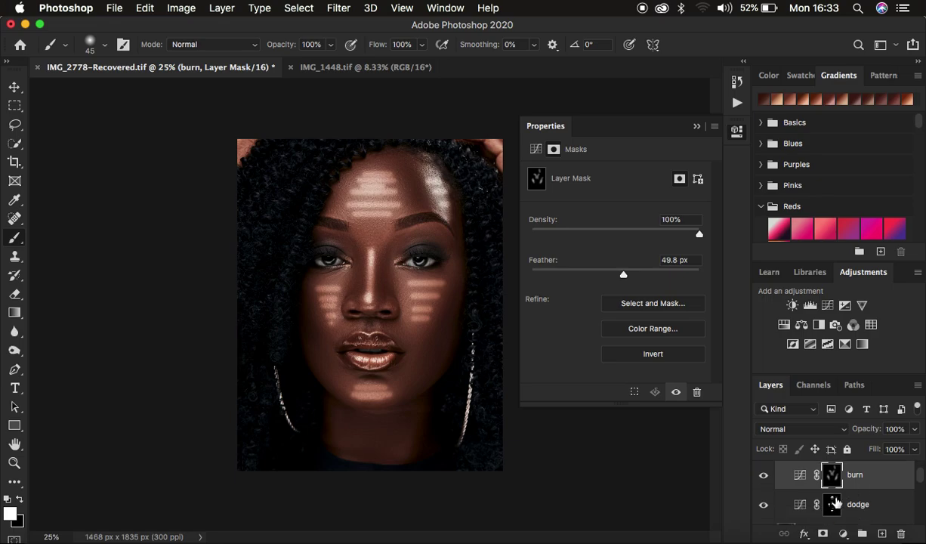
{"action": "left_click", "coordinate": [834, 502]}
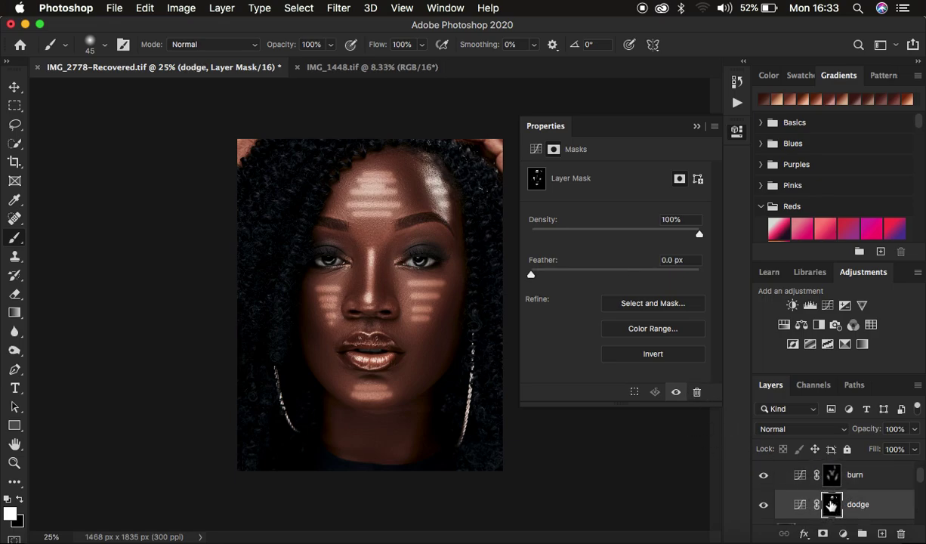
{"action": "left_click_drag", "start_coordinate": [532, 277], "coordinate": [623, 278]}
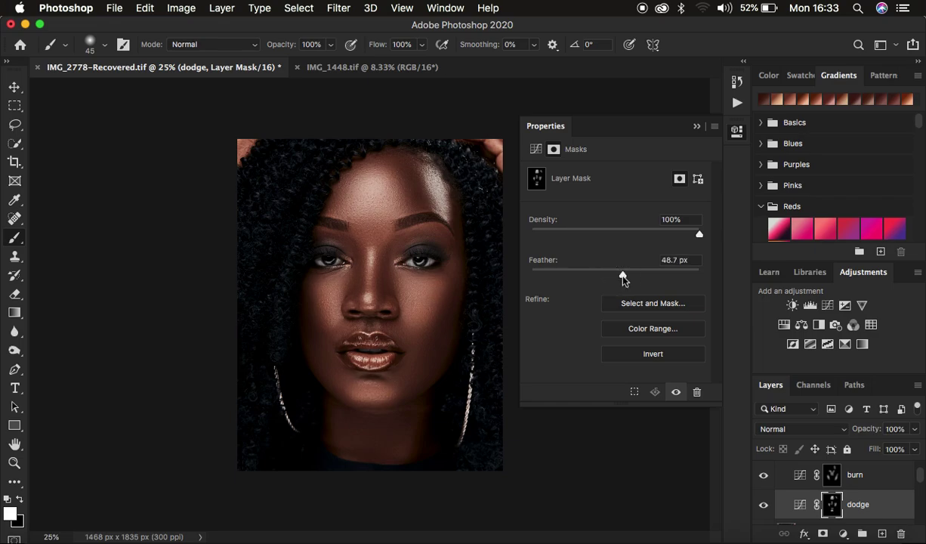
{"action": "left_click", "coordinate": [695, 124]}
{"action": "scroll", "coordinate": [831, 483], "scroll_direction": "up", "scroll_amount": 1}
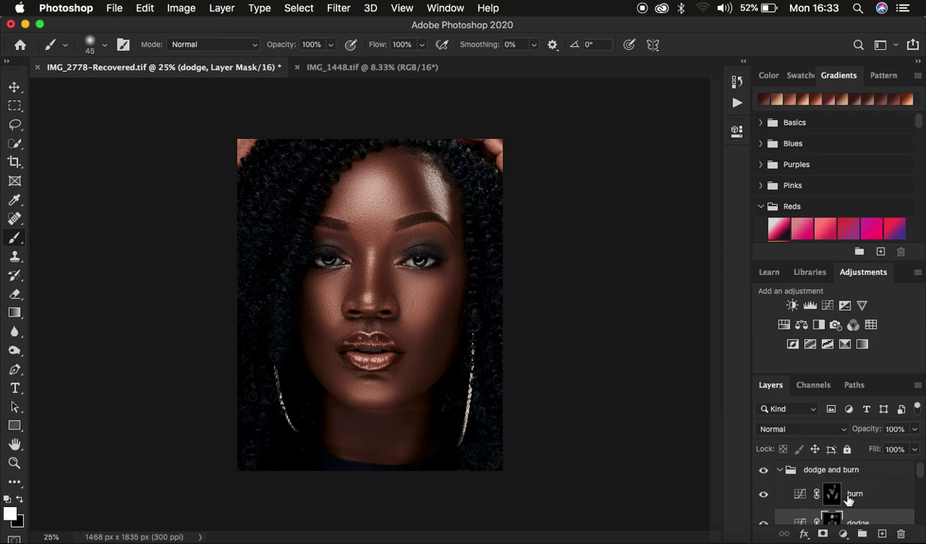
Compare the portrait with and without the contouring by repeatedly hiding and showing the dodge and burn group
{"action": "left_click", "coordinate": [763, 471]}
{"action": "left_click", "coordinate": [763, 470]}
{"action": "left_click", "coordinate": [764, 470]}
{"action": "left_click", "coordinate": [764, 470]}
{"action": "left_click", "coordinate": [763, 470]}
{"action": "left_click", "coordinate": [764, 470]}
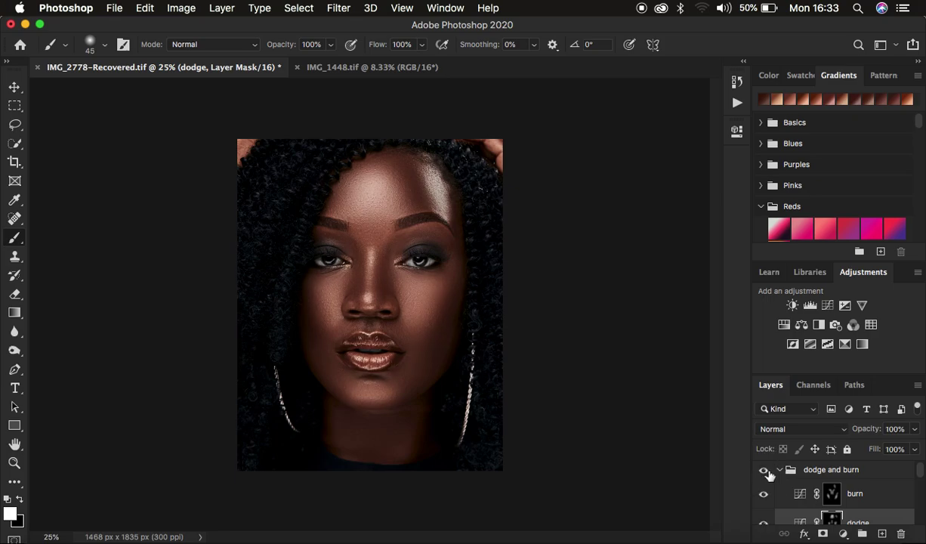
{"action": "left_click", "coordinate": [763, 470]}
{"action": "left_click", "coordinate": [763, 470]}
Lower the dodge and burn group's opacity to 70% and check the reduced effect against the portrait without it
{"action": "left_click", "coordinate": [785, 471]}
{"action": "left_click_drag", "start_coordinate": [877, 437], "coordinate": [843, 429]}
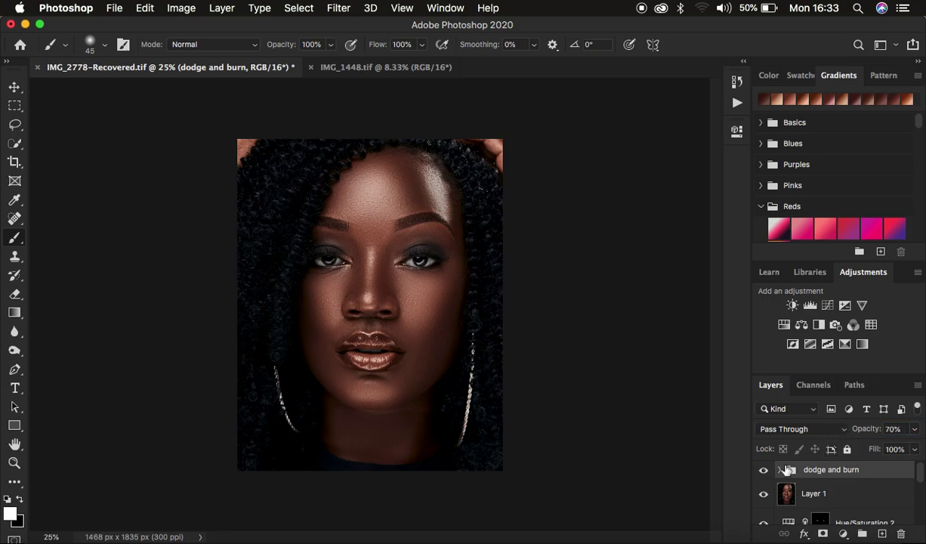
{"action": "left_click", "coordinate": [761, 474]}
{"action": "left_click", "coordinate": [761, 475]}
{"action": "left_click", "coordinate": [761, 479]}
{"action": "left_click", "coordinate": [762, 479]}
Inspect the burn layer inside the dodge and burn group and review the portrait before and after contouring at the group's reduced opacity
{"action": "left_click", "coordinate": [779, 470]}
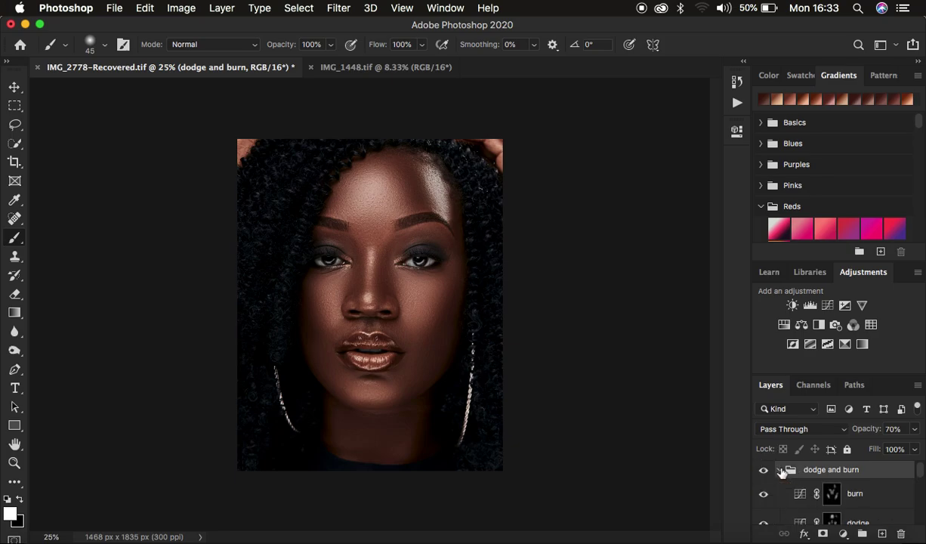
{"action": "left_click", "coordinate": [852, 494]}
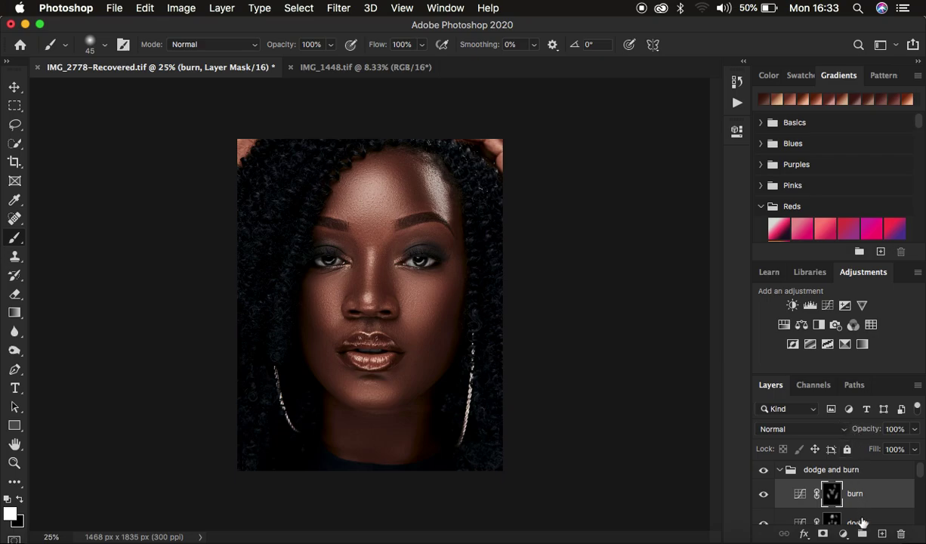
{"action": "left_click", "coordinate": [779, 469]}
{"action": "left_click", "coordinate": [761, 470]}
{"action": "left_click", "coordinate": [761, 471]}
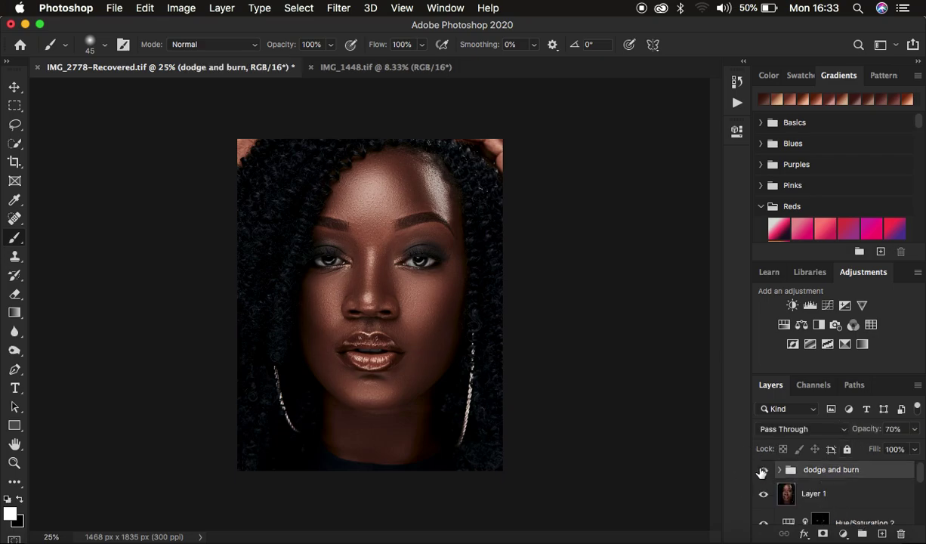
{"action": "left_click", "coordinate": [761, 471]}
{"action": "left_click", "coordinate": [761, 471]}
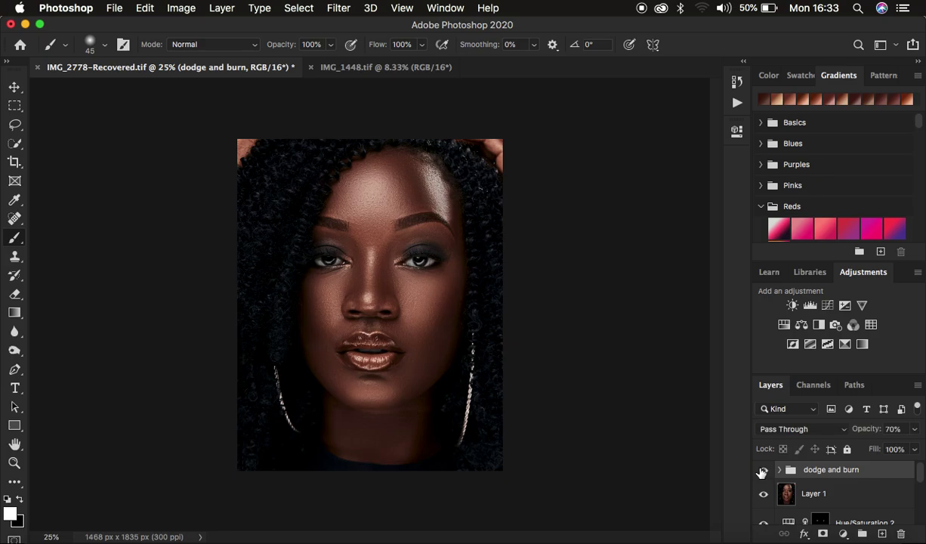